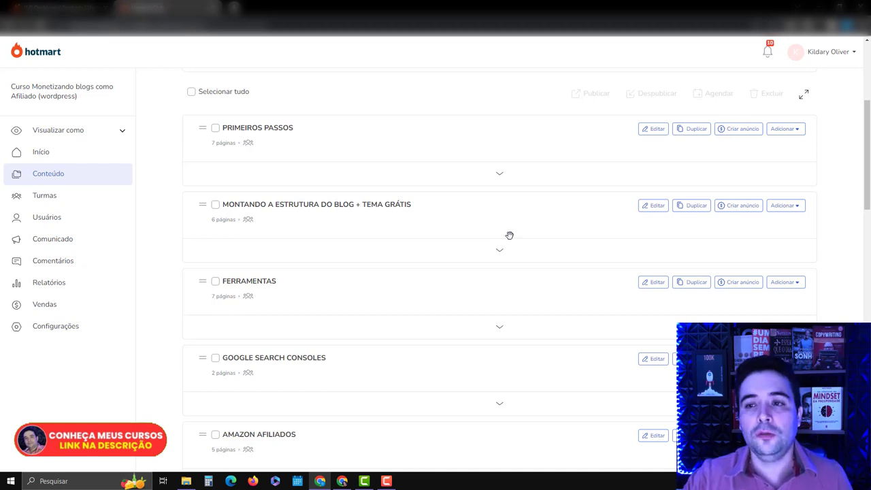
# Step: Expand the module "MONTANDO A ESTRUTURA DO BLOG + TEMA GRÁTIS" and start creating an ad in it
pyautogui.scroll(-1, 520, 267)
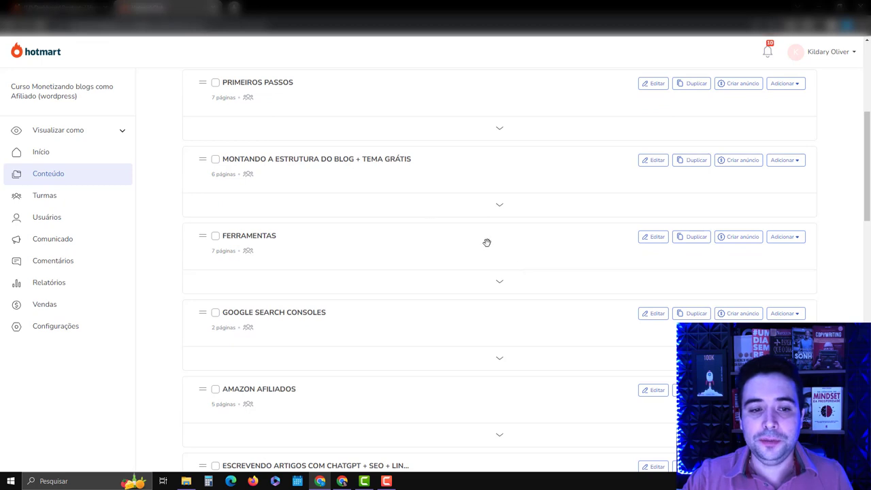
pyautogui.click(500, 206)
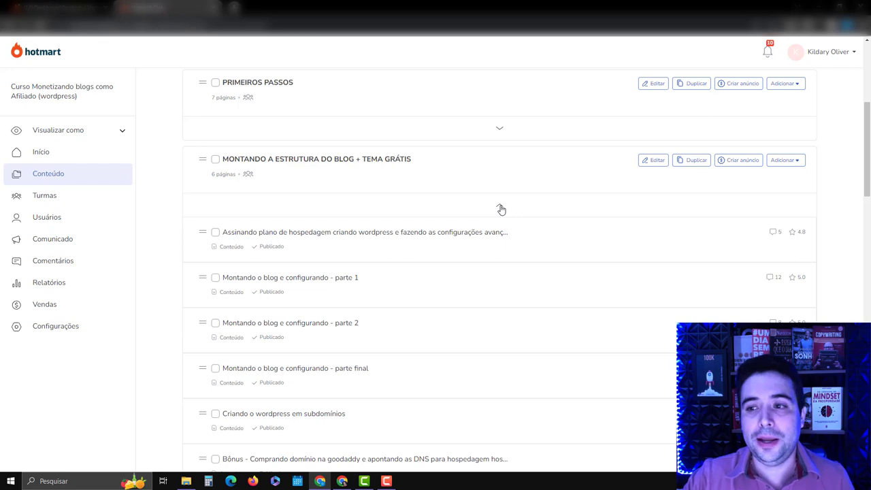
pyautogui.scroll(-4, 501, 209)
pyautogui.scroll(3, 684, 206)
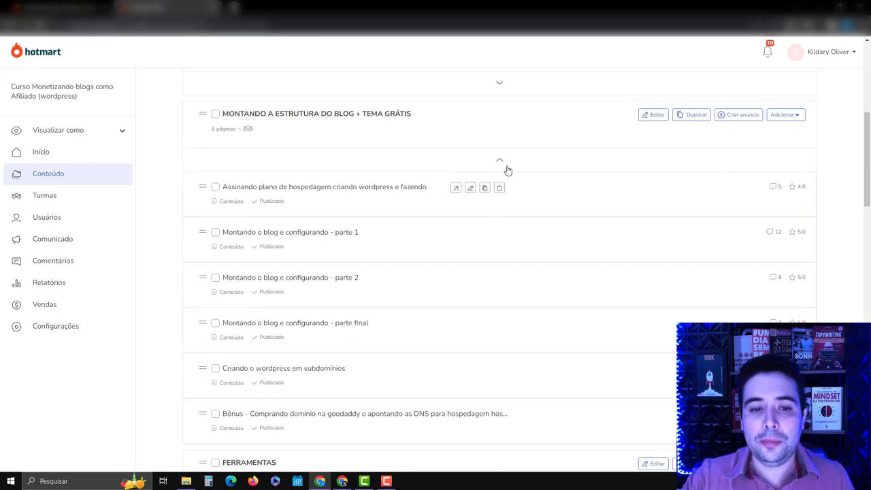
pyautogui.click(732, 118)
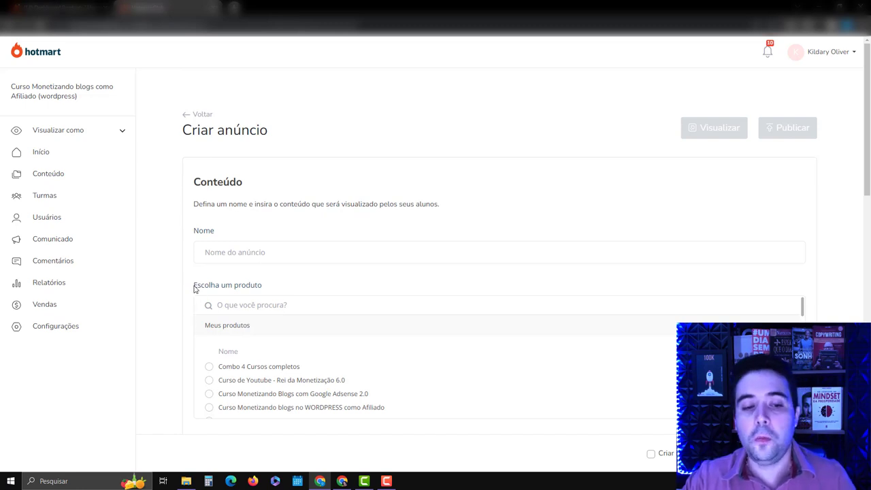
# Step: Choose the affiliate product AfiliCanva and its offer "Aulas Gratuitas (Como Criar Mini Site e Vídeo no CANVA)" for the ad
pyautogui.scroll(-2, 184, 298)
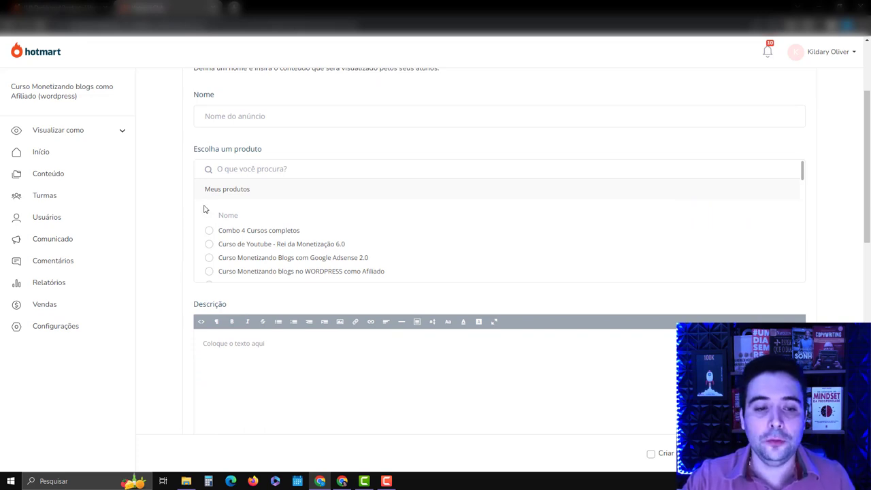
pyautogui.scroll(-5, 317, 240)
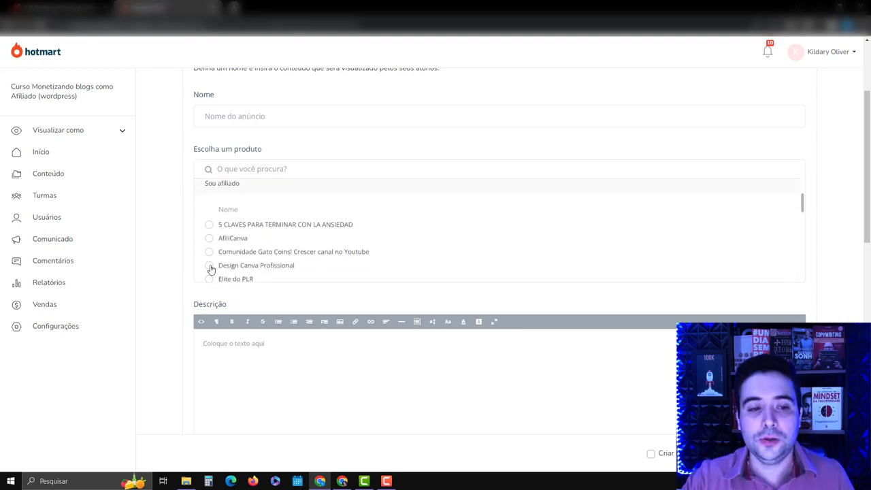
pyautogui.click(209, 239)
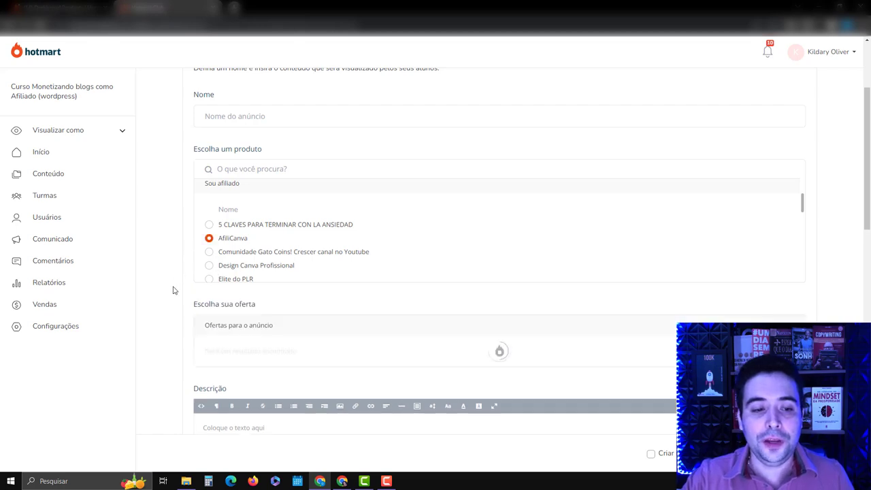
pyautogui.scroll(-2, 161, 285)
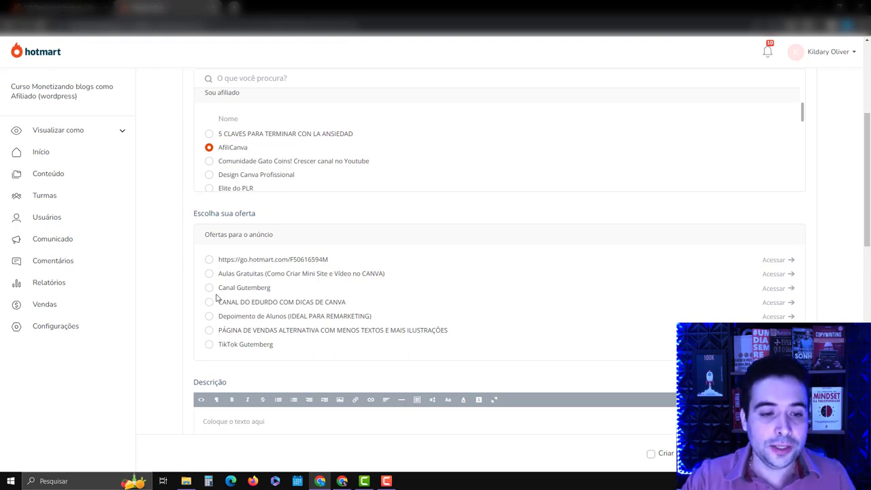
pyautogui.click(209, 273)
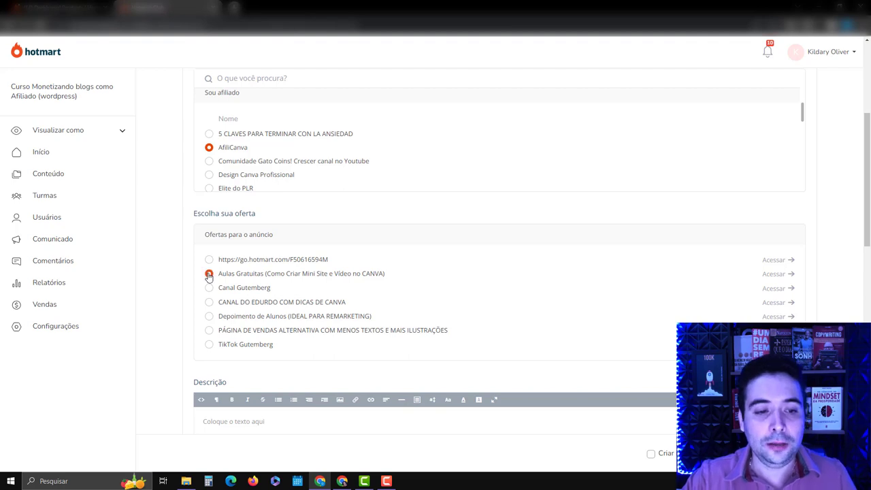
# Step: Name the ad "Aula gratuita afilicanva"
pyautogui.scroll(-2, 187, 301)
pyautogui.scroll(3, 163, 306)
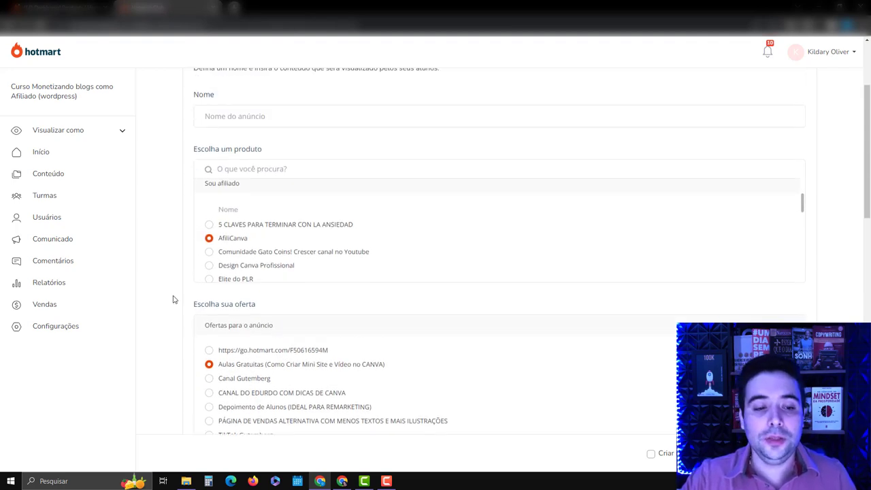
pyautogui.scroll(-4, 174, 299)
pyautogui.scroll(5, 172, 299)
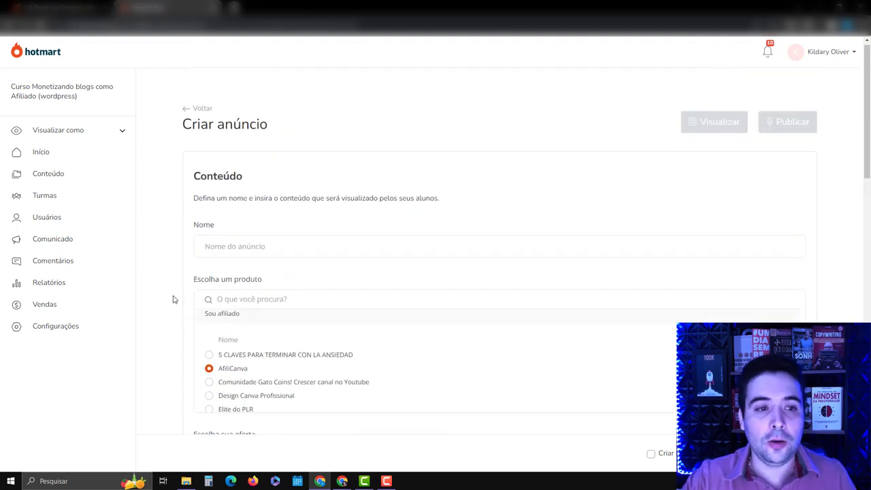
pyautogui.click(264, 252)
pyautogui.write('Aula gratuita AfiliCanva')
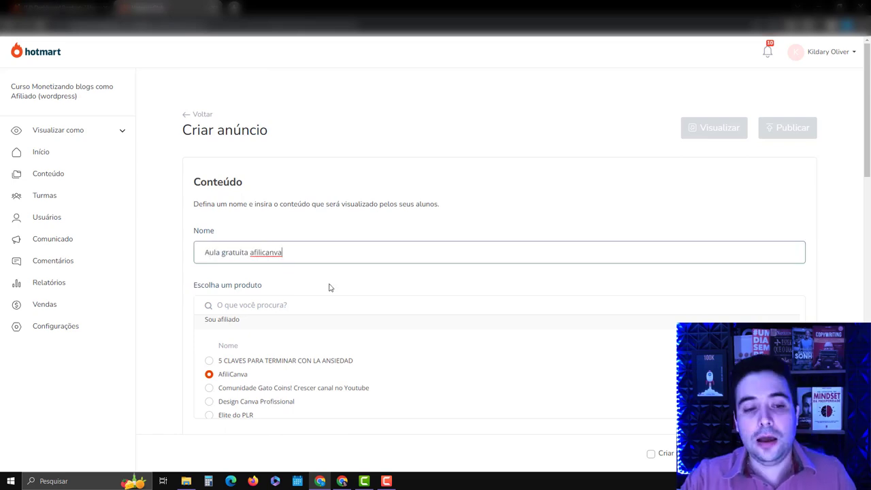
# Step: Enter the ad description "Garanta acesso à aula gratuita, em breve vai sair do ar!"
pyautogui.scroll(-3, 524, 281)
pyautogui.scroll(-6, 525, 282)
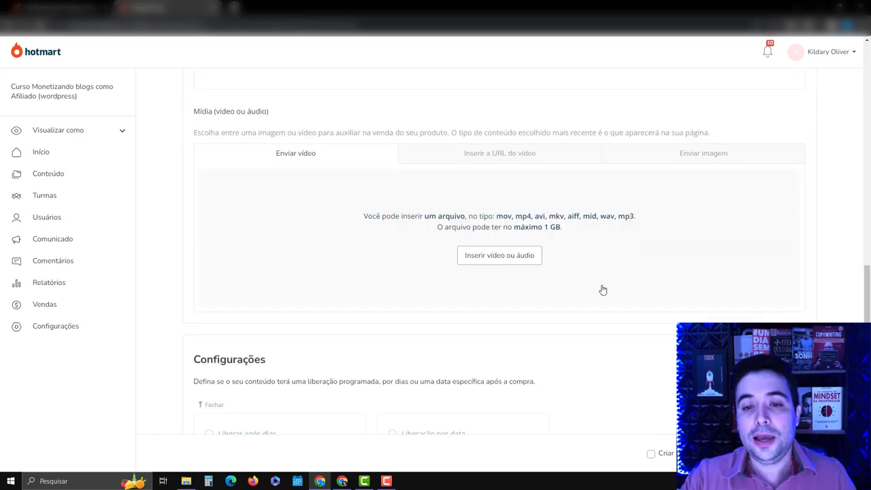
pyautogui.scroll(1, 568, 279)
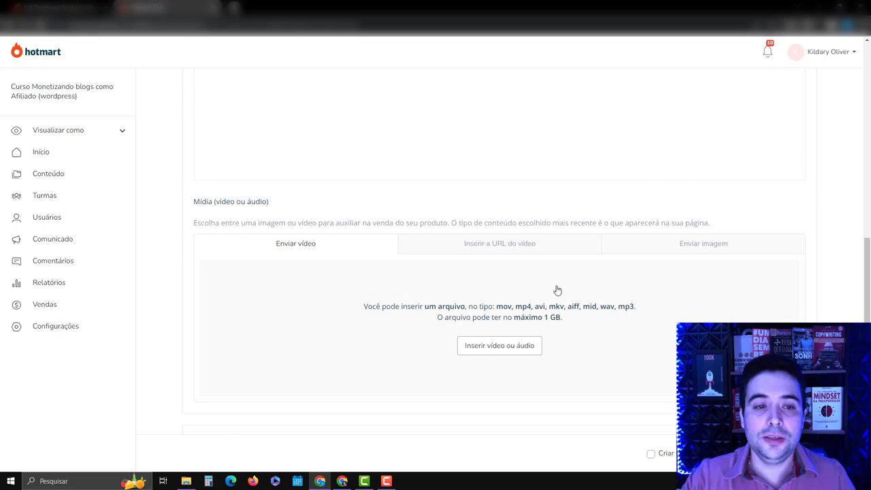
pyautogui.scroll(2, 556, 290)
pyautogui.click(241, 170)
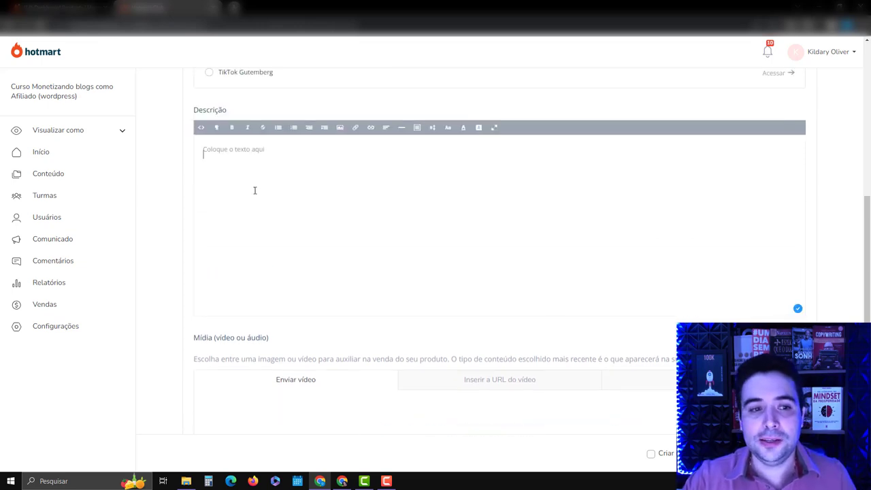
pyautogui.write('Garanta acesso à aula gratuita, em breve vai sair do ar!')
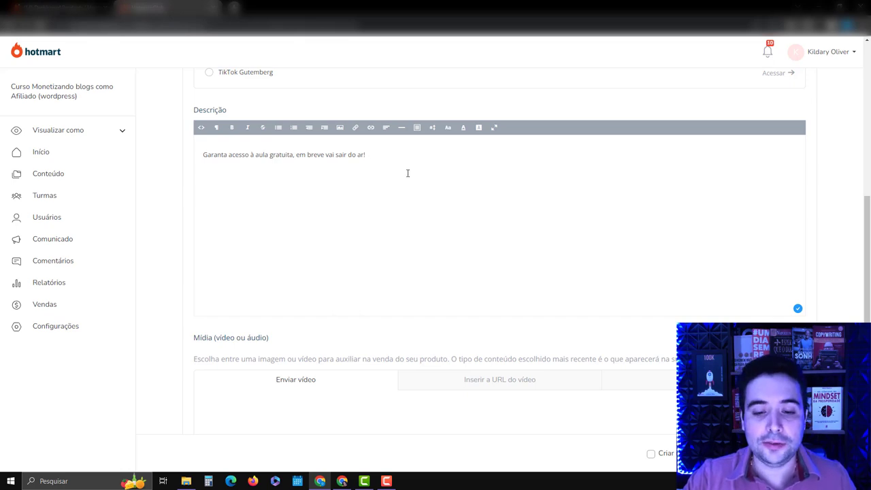
# Step: Check the ad's media and scheduled release options, then save the ad
pyautogui.scroll(-3, 407, 173)
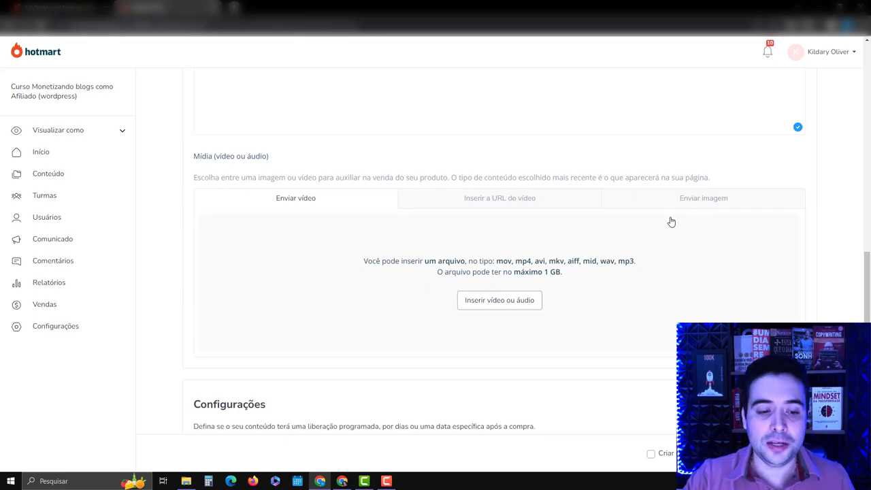
pyautogui.scroll(-4, 669, 221)
pyautogui.scroll(-1, 409, 293)
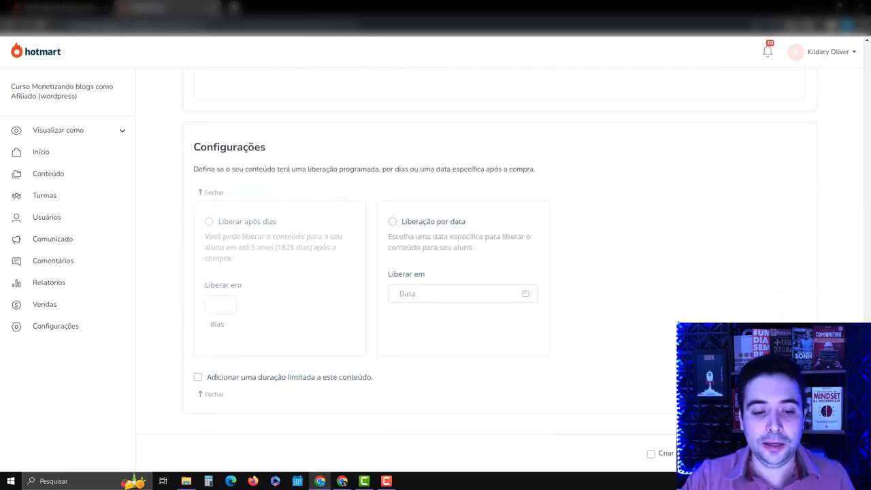
pyautogui.scroll(8, 646, 265)
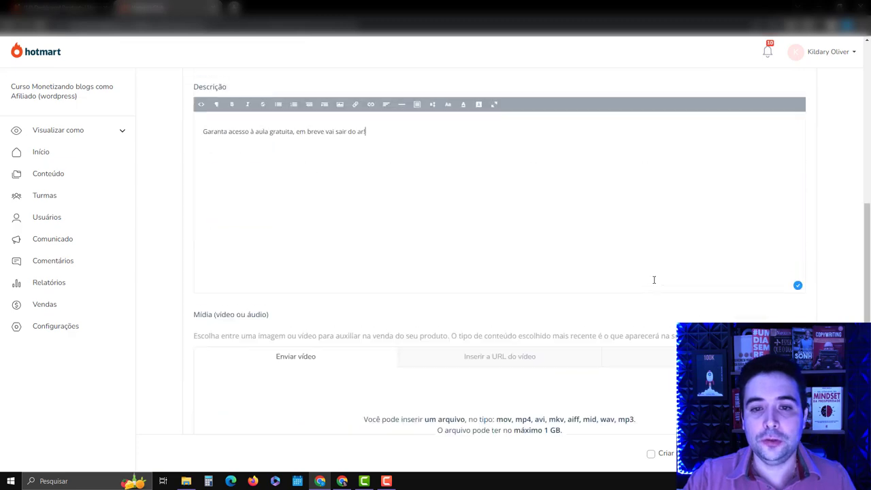
pyautogui.scroll(1, 655, 282)
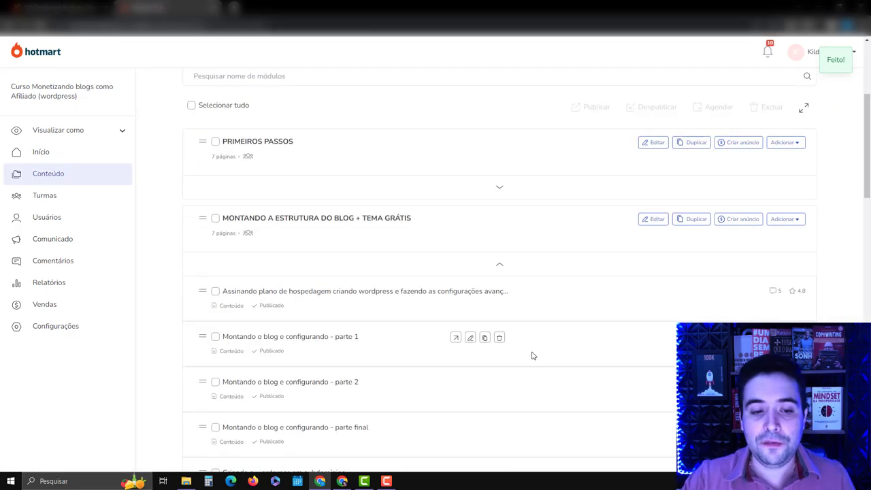
# Step: Select the ad "Aula gratuita afilicanva" in its module and publish it
pyautogui.scroll(-3, 531, 354)
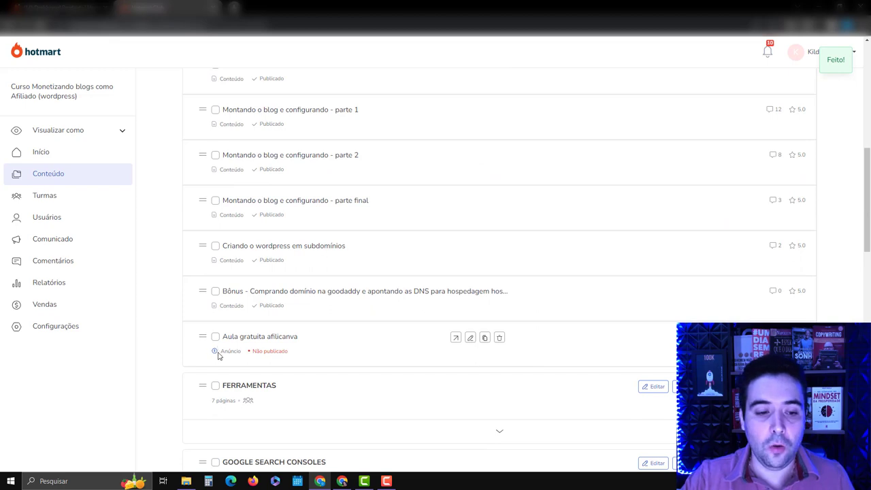
pyautogui.click(215, 336)
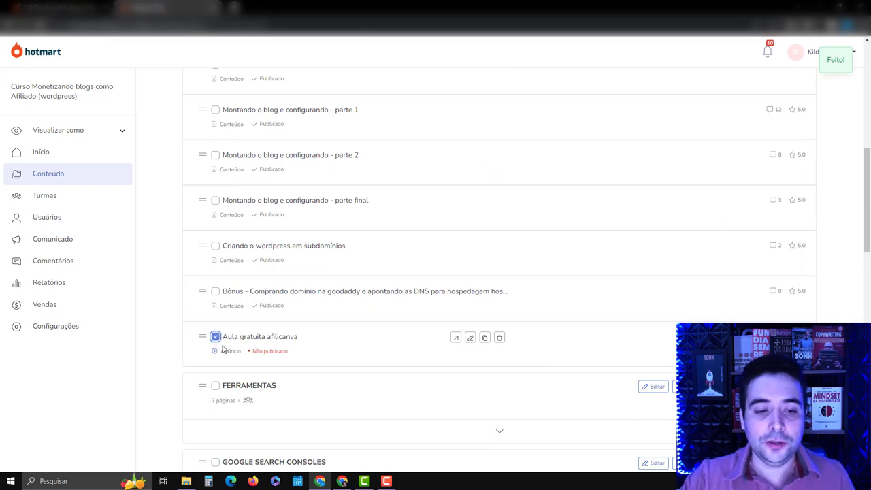
pyautogui.scroll(5, 410, 349)
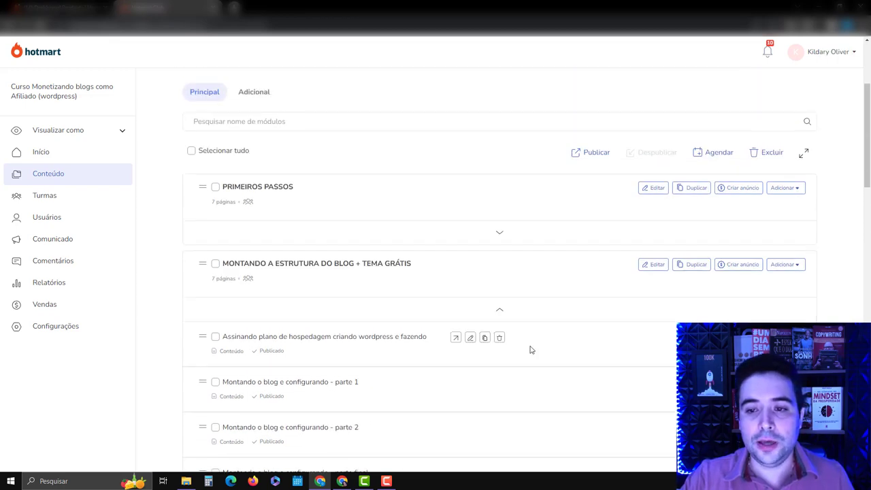
pyautogui.click(595, 199)
pyautogui.scroll(-4, 574, 272)
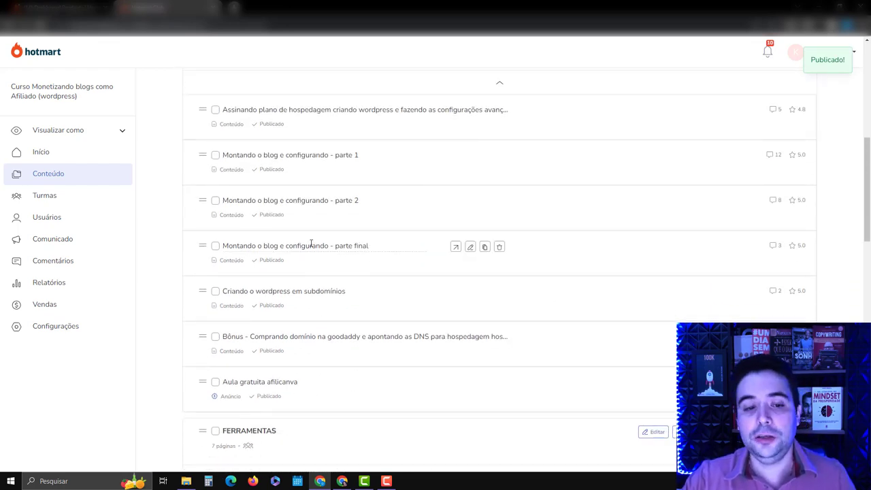
# Step: Open the student view of the ad "Aula gratuita afilicanva" and examine its place among the module's lessons
pyautogui.scroll(-1, 300, 265)
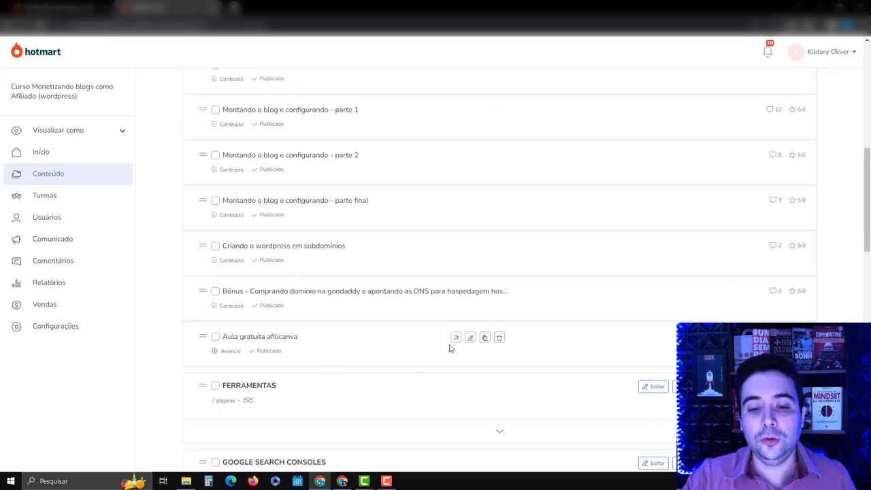
pyautogui.click(456, 338)
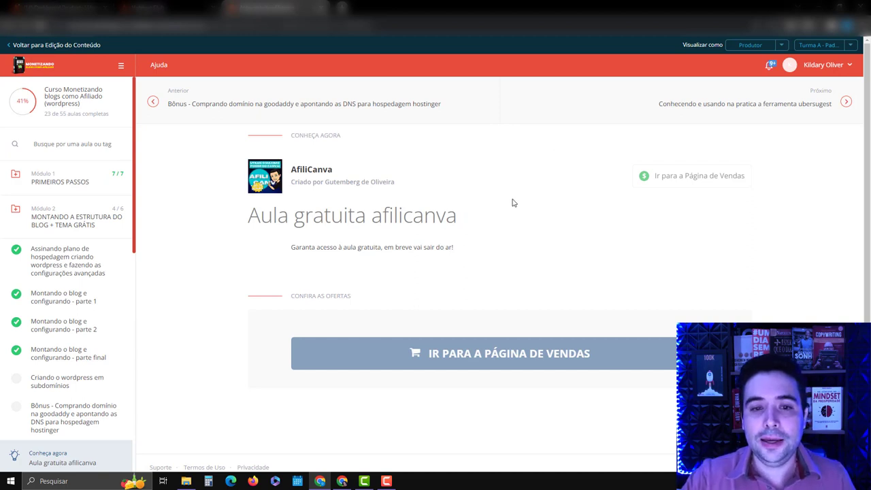
pyautogui.scroll(-2, 84, 354)
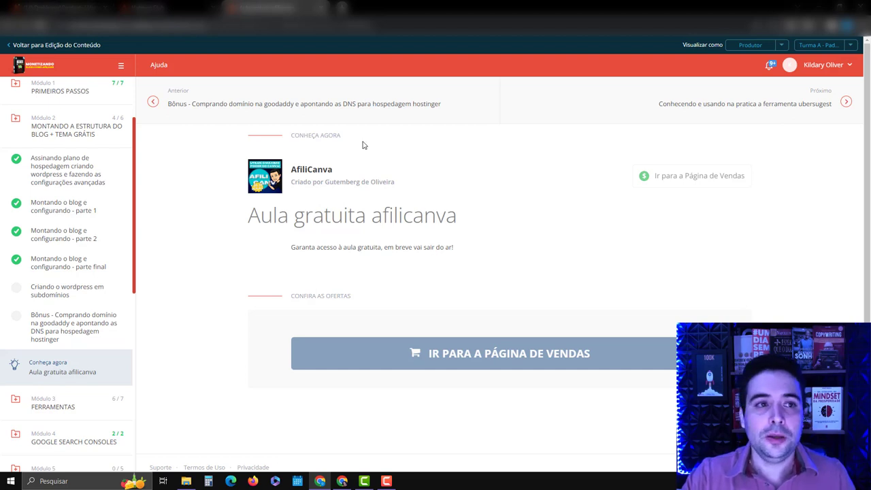
# Step: Return to the course content list and delete the ad "Aula gratuita afilicanva"
pyautogui.click(172, 8)
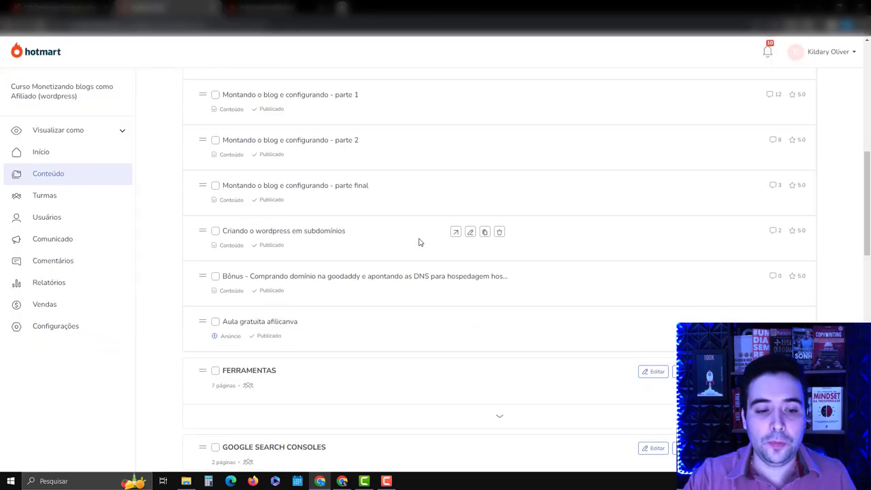
pyautogui.scroll(-1, 419, 243)
pyautogui.click(500, 247)
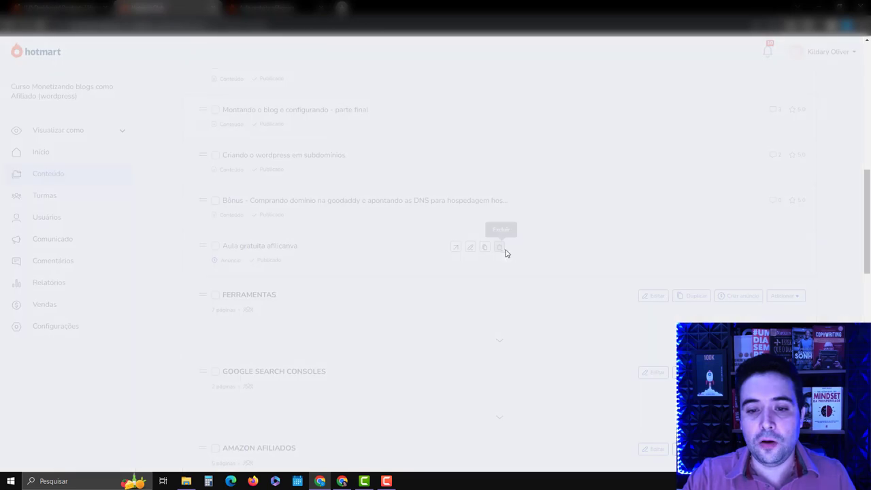
pyautogui.click(510, 295)
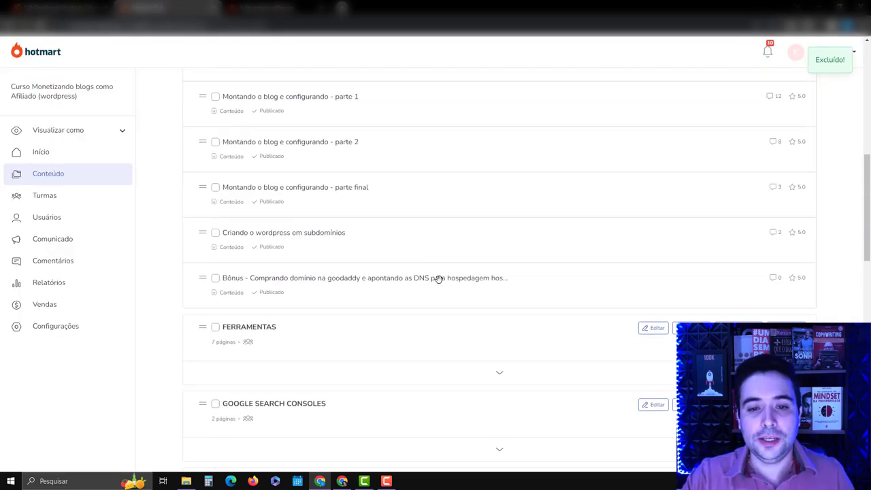
# Step: Create a new ad in the module "MONTANDO A ESTRUTURA DO BLOG + TEMA GRÁTIS" and name it "Oferta para alunos"
pyautogui.scroll(2, 477, 280)
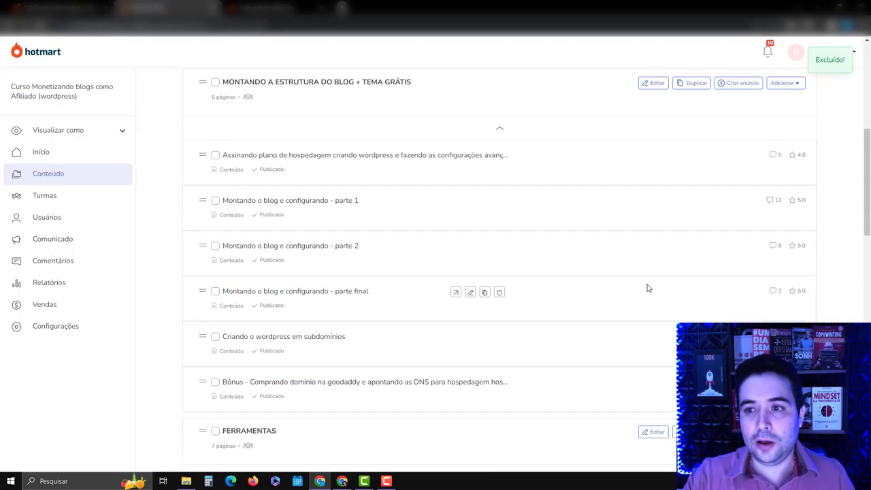
pyautogui.click(747, 84)
pyautogui.click(316, 249)
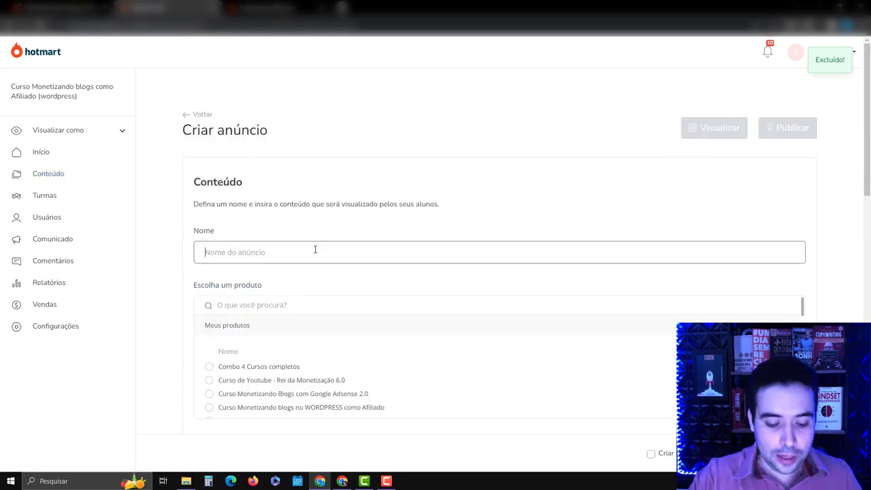
pyautogui.write('Oferta para alunos')
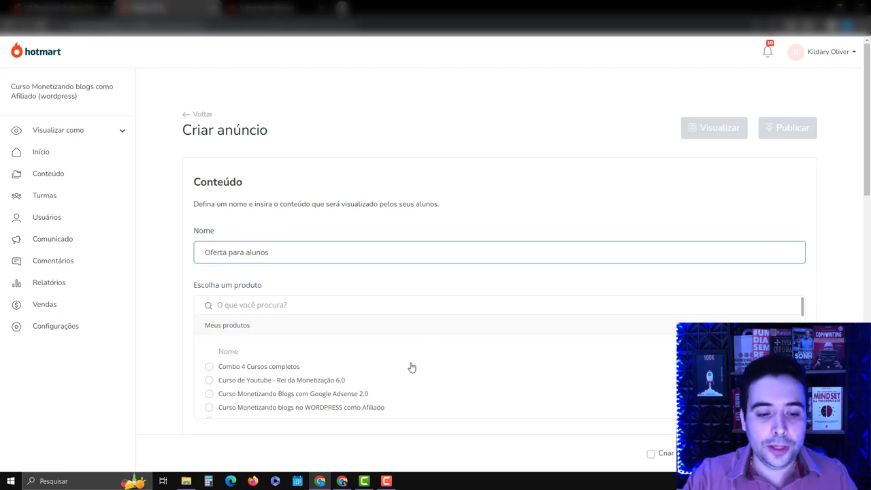
# Step: Choose the own product "Curso de Youtube - Rei da Monetização 6.0" for the ad
pyautogui.scroll(-3, 411, 364)
pyautogui.scroll(3, 397, 366)
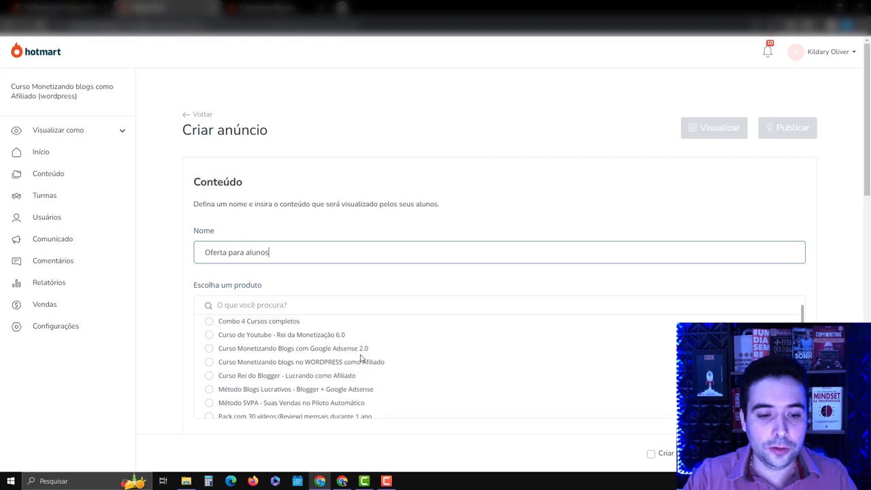
pyautogui.click(210, 336)
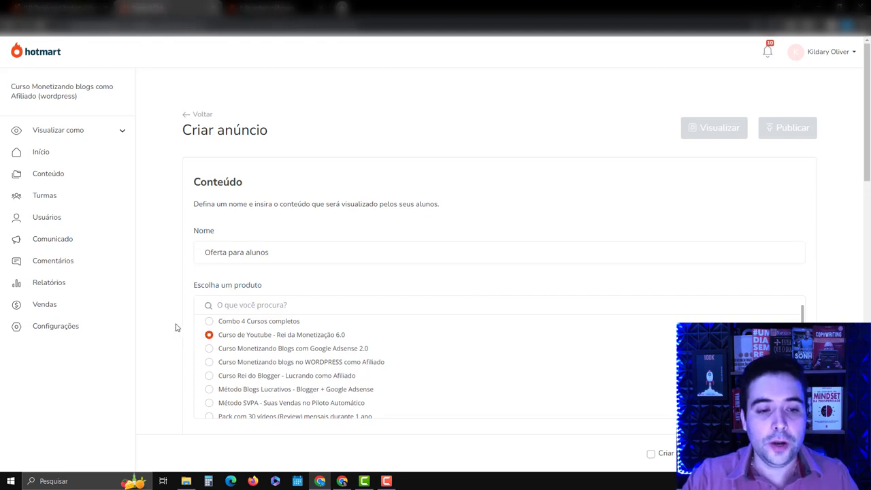
# Step: Select the R$ 67,00 offer "oferta especial orderbump" for the ad
pyautogui.scroll(-4, 174, 326)
pyautogui.scroll(-1, 174, 327)
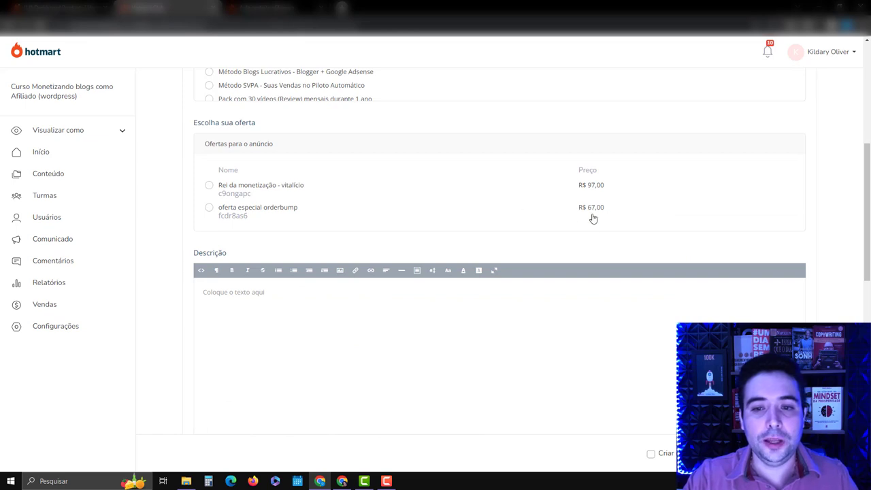
pyautogui.click(209, 209)
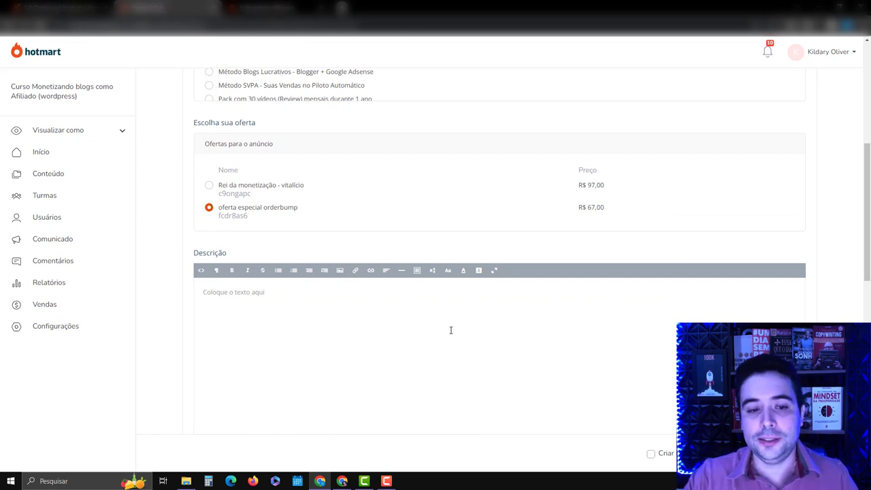
# Step: Enter the ad description "Aproveite essa oferta, logo vai acabar!" and save the ad without adding media or scheduling its release
pyautogui.click(385, 311)
pyautogui.write('Apr')
pyautogui.write('oveite essa oferta, logo vai acabar!')
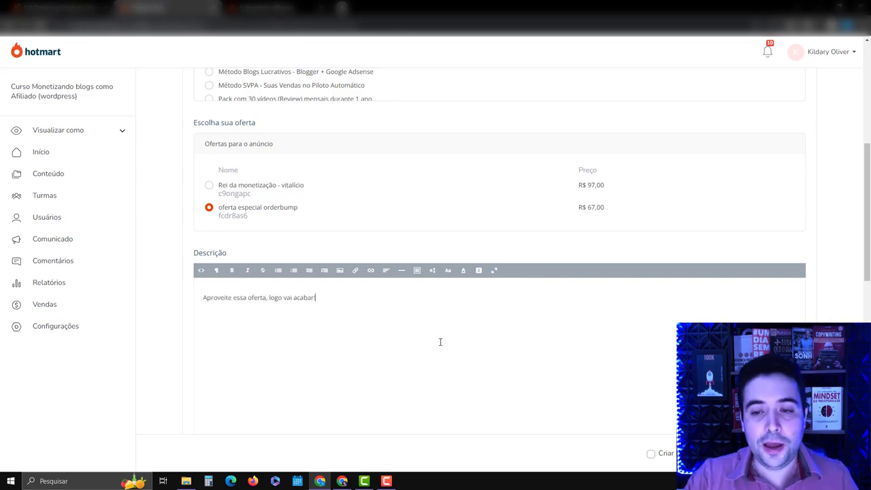
pyautogui.scroll(-1, 441, 342)
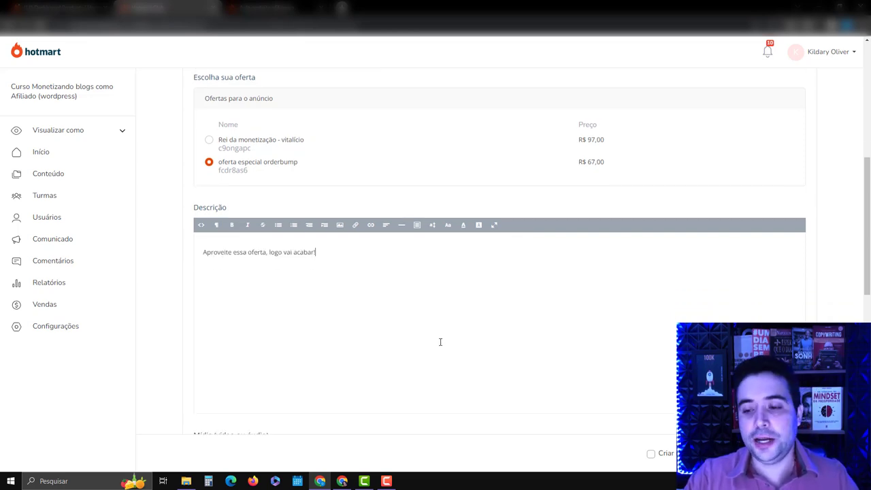
pyautogui.scroll(-2, 441, 342)
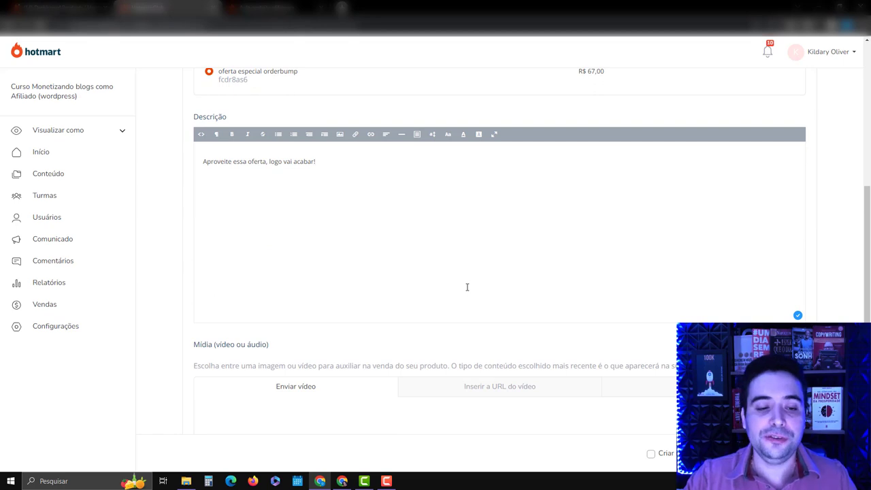
pyautogui.scroll(-3, 467, 287)
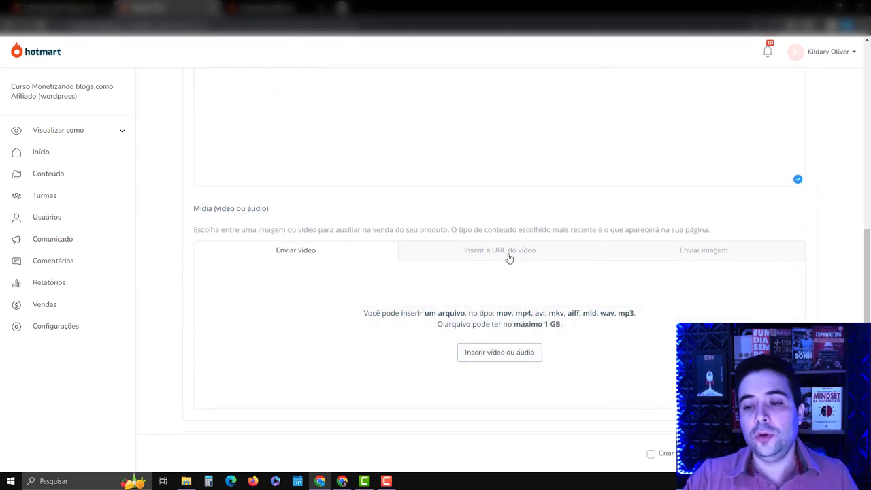
pyautogui.scroll(-4, 570, 254)
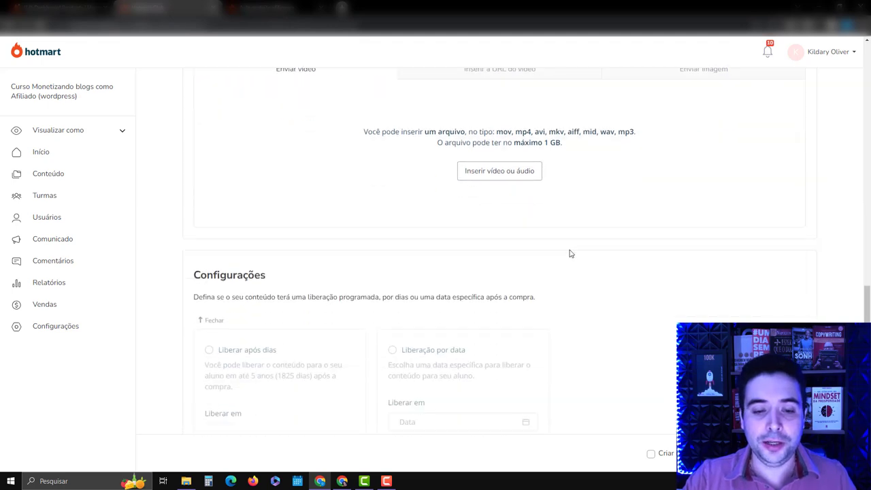
pyautogui.scroll(-3, 571, 253)
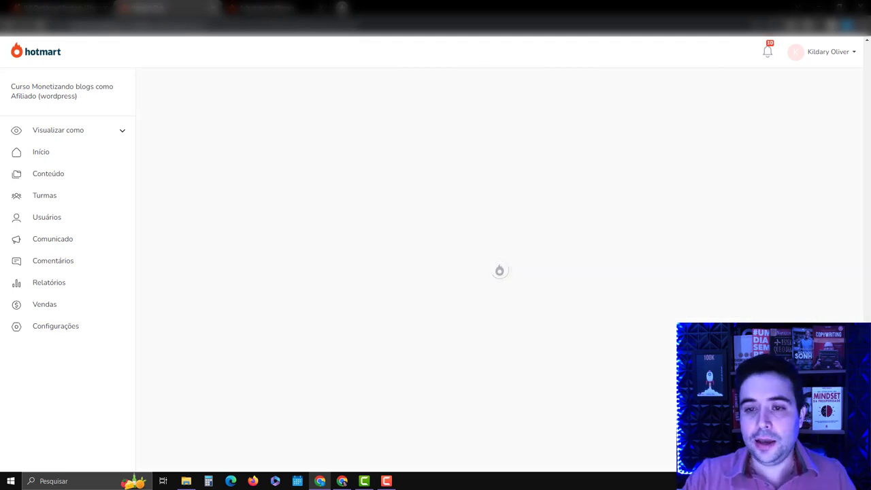
# Step: Publish the ad "Oferta para alunos" from the module "MONTANDO A ESTRUTURA DO BLOG + TEMA GRÁTIS"
pyautogui.scroll(-4, 418, 272)
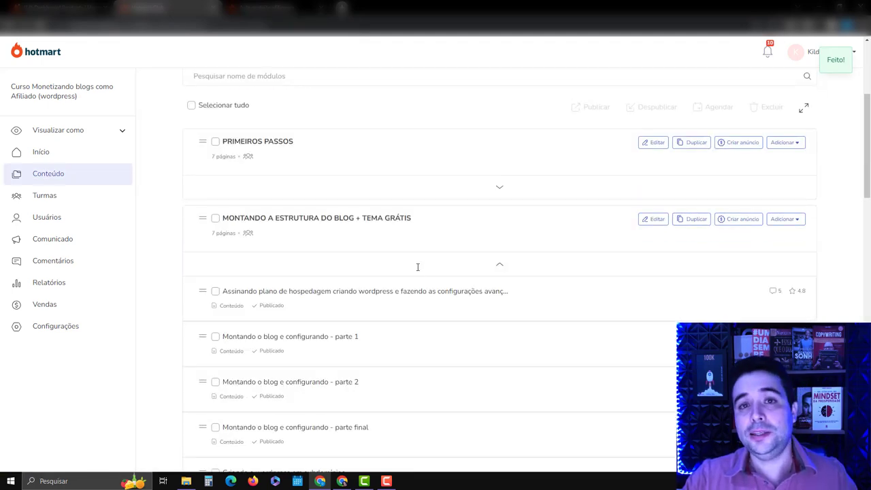
pyautogui.scroll(-2, 418, 271)
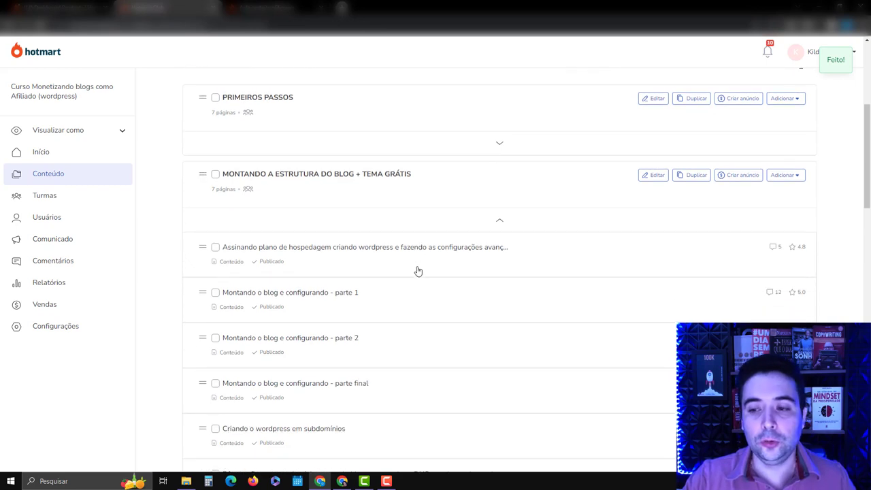
pyautogui.scroll(-4, 418, 270)
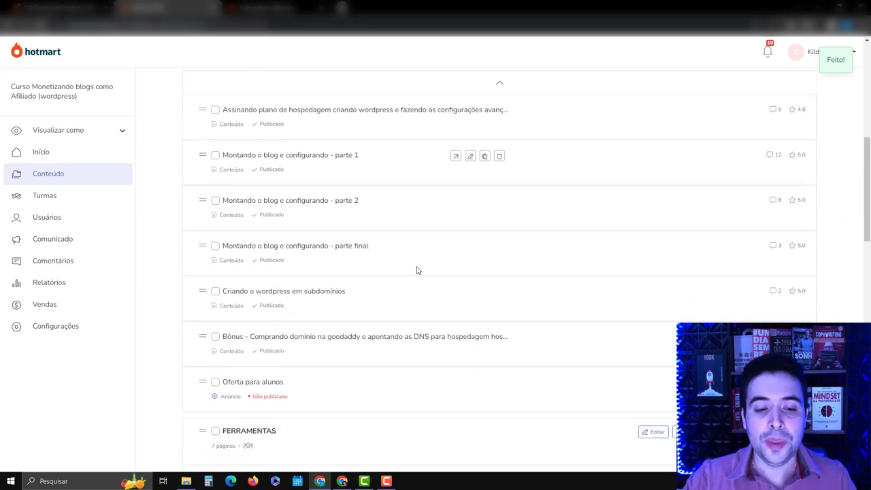
pyautogui.click(215, 293)
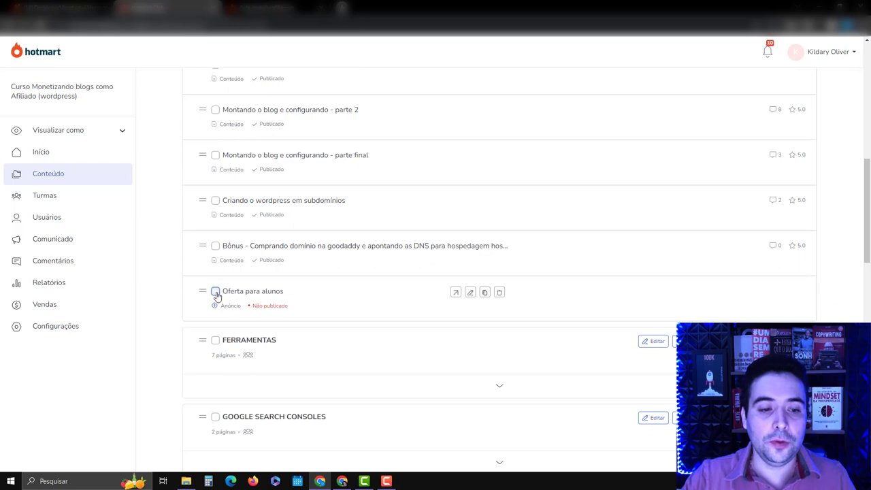
pyautogui.scroll(7, 497, 266)
pyautogui.click(587, 154)
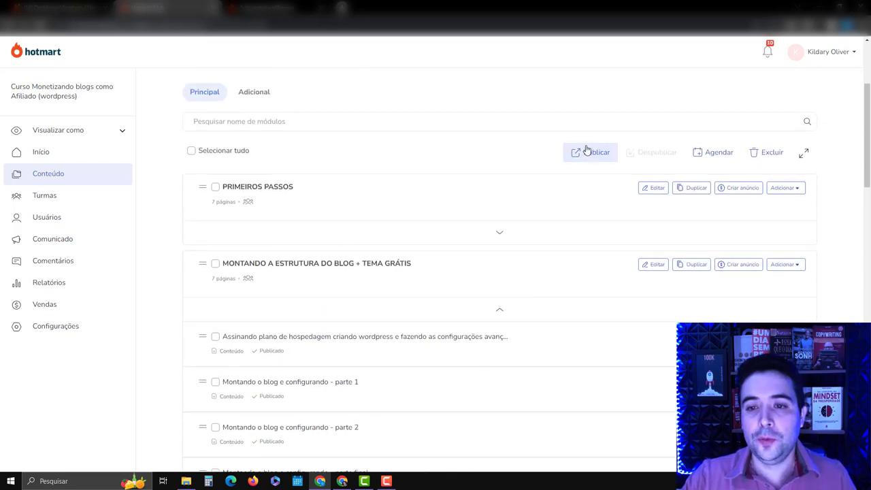
# Step: Move the ad "Oferta para alunos" between the lessons "Montando o blog e configurando - parte final" and "Criando o wordpress em subdomínios"
pyautogui.scroll(-6, 524, 264)
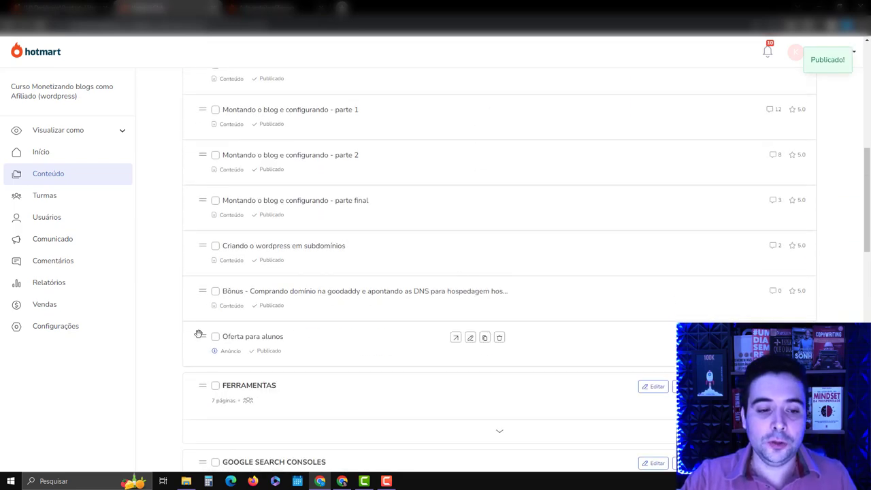
pyautogui.moveTo(202, 339); pyautogui.dragTo(209, 209)
pyautogui.moveTo(212, 197); pyautogui.dragTo(211, 246)
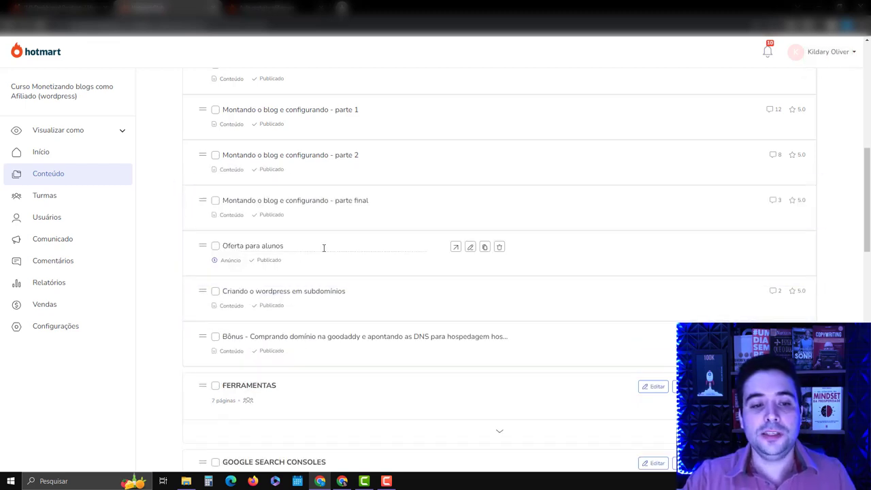
# Step: Open the student view of the ad "Oferta para alunos"
pyautogui.click(456, 248)
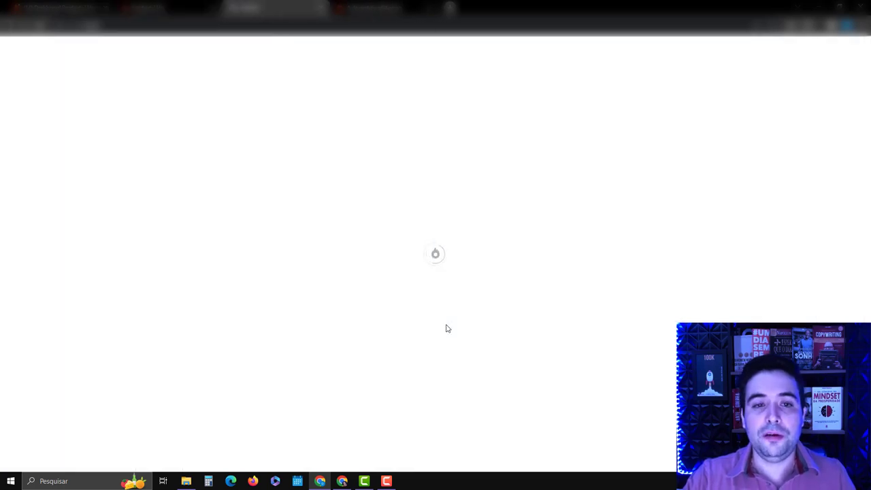